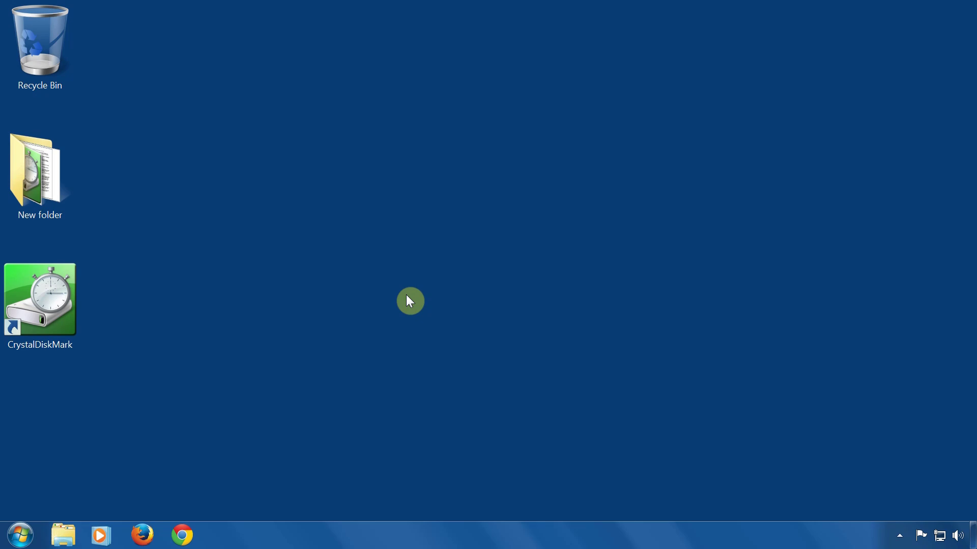
- Launch CrystalDiskMark and run all benchmarks on drive C (Seq read 480.9, write 208.1 MB/s)
double_click(48, 286)
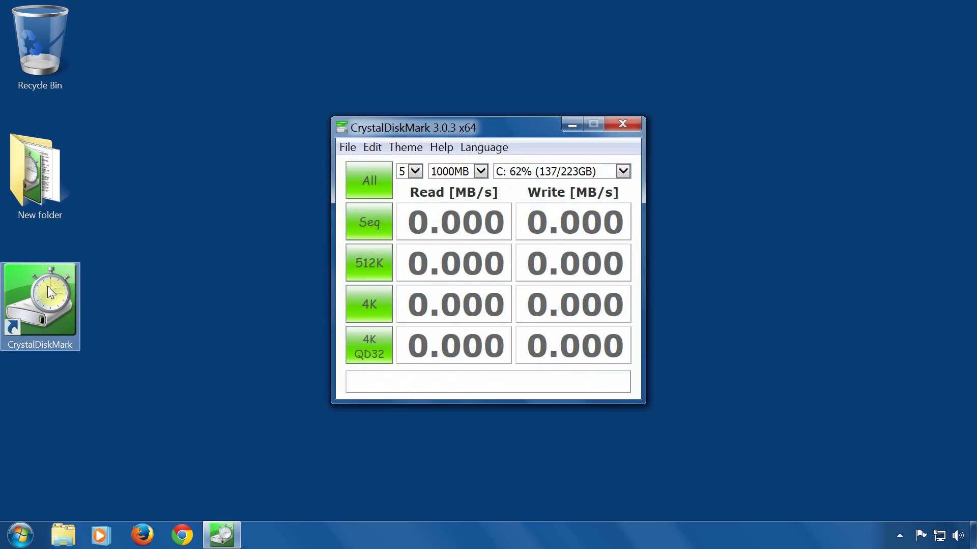
click(357, 184)
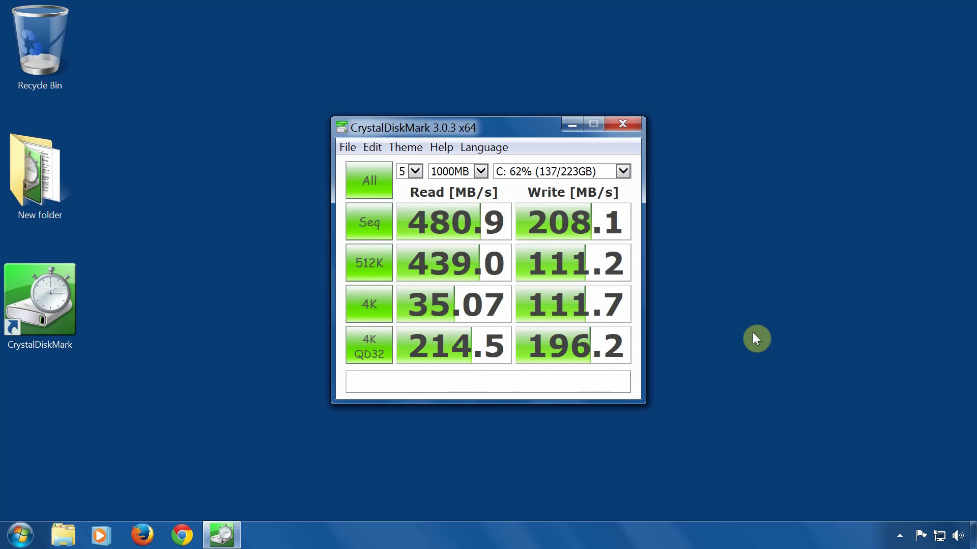
- Switch the target drive to E: 34% (314/932GB), keeping drive C's results displayed
click(625, 171)
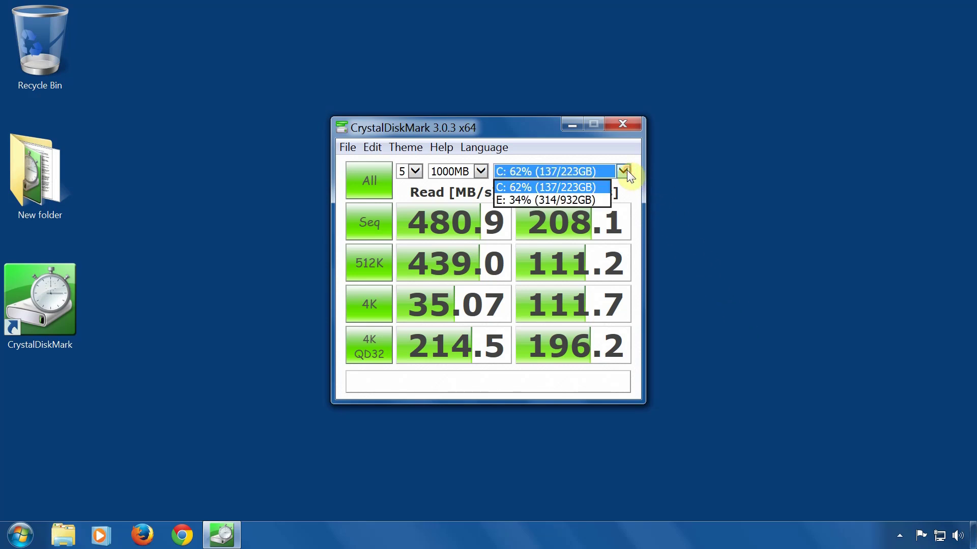
click(557, 201)
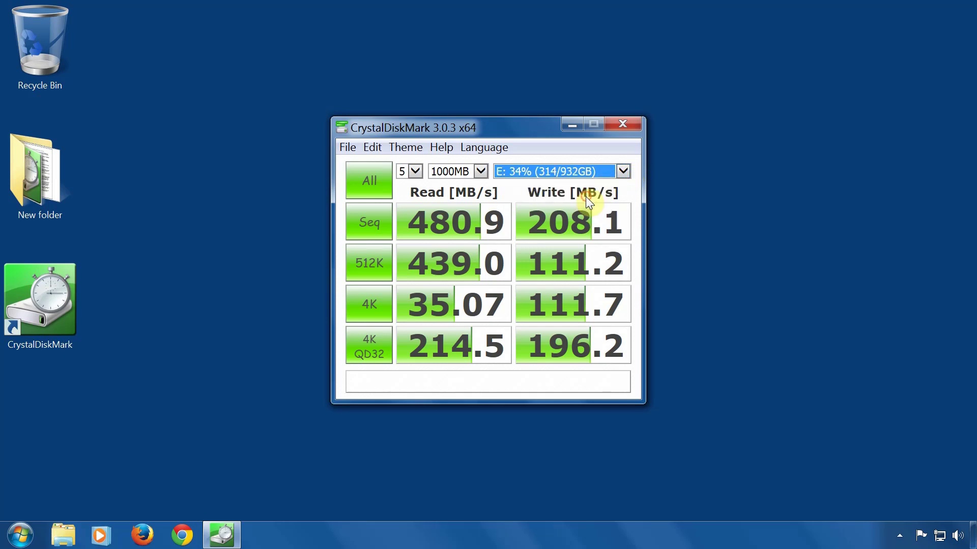